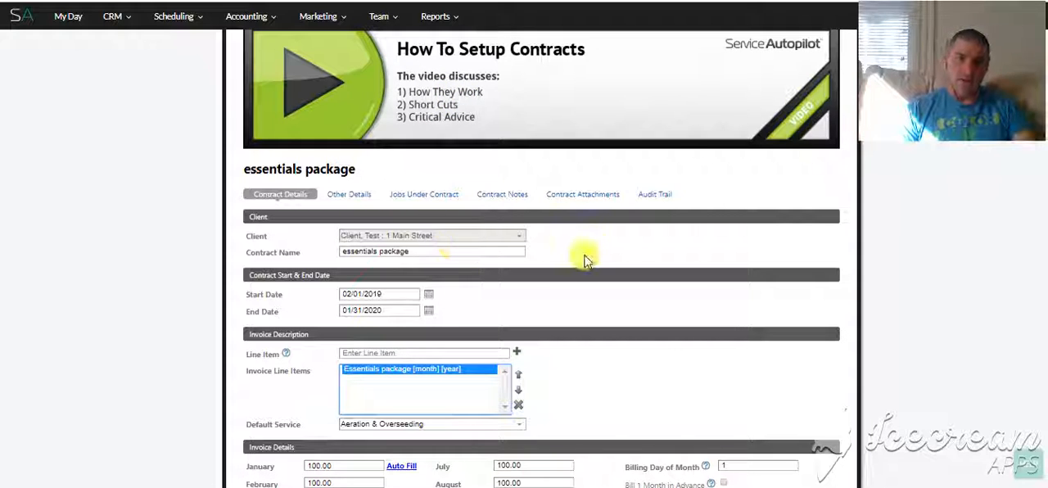
Step: Review the essentials package contract's client, dates, invoice line items and monthly invoice amounts
scroll(487, 263, down, 2)
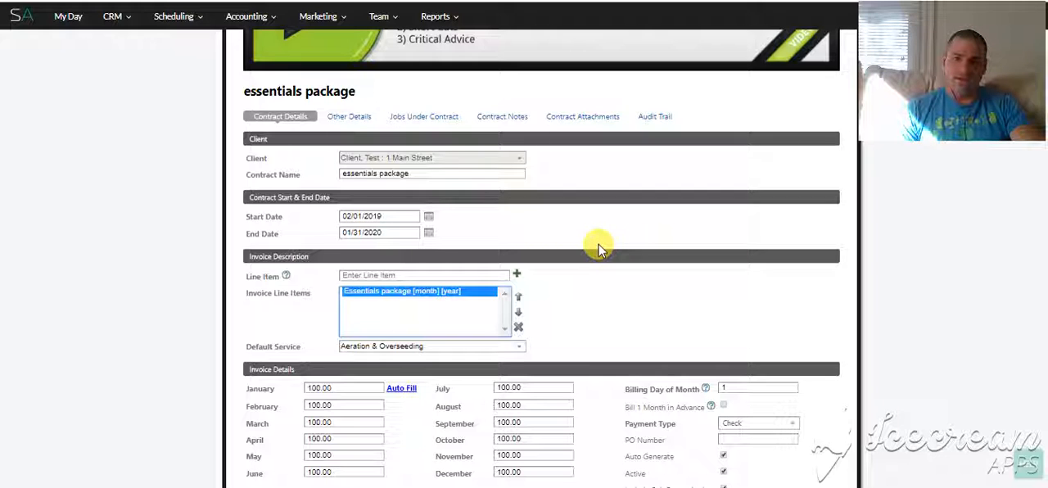
scroll(598, 234, down, 2)
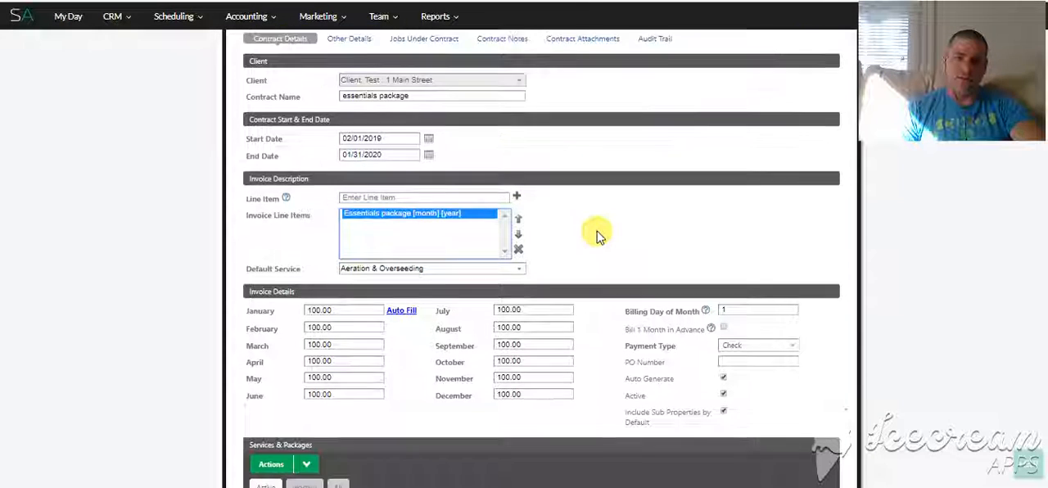
scroll(600, 233, up, 2)
scroll(639, 183, up, 6)
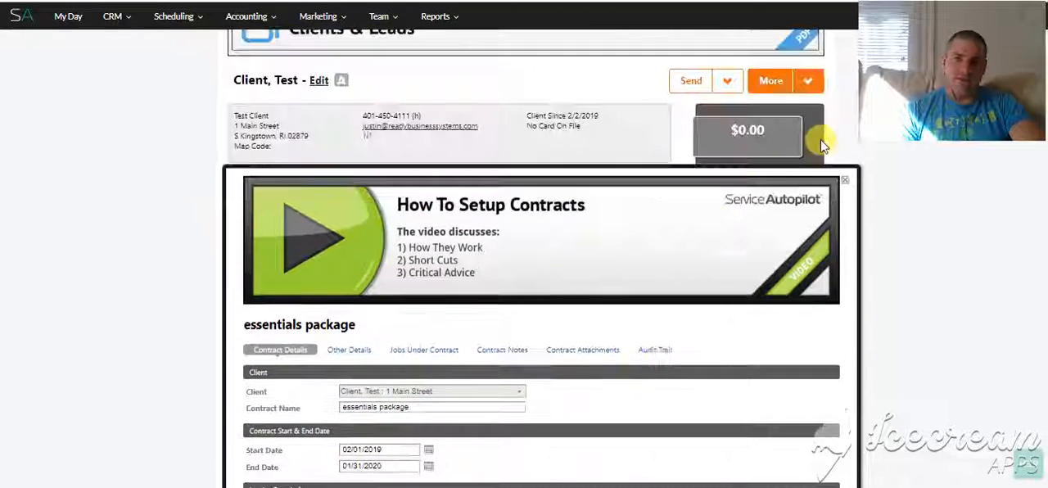
Step: Close the essentials package contract and view the options for adding a contract to the client
click(848, 183)
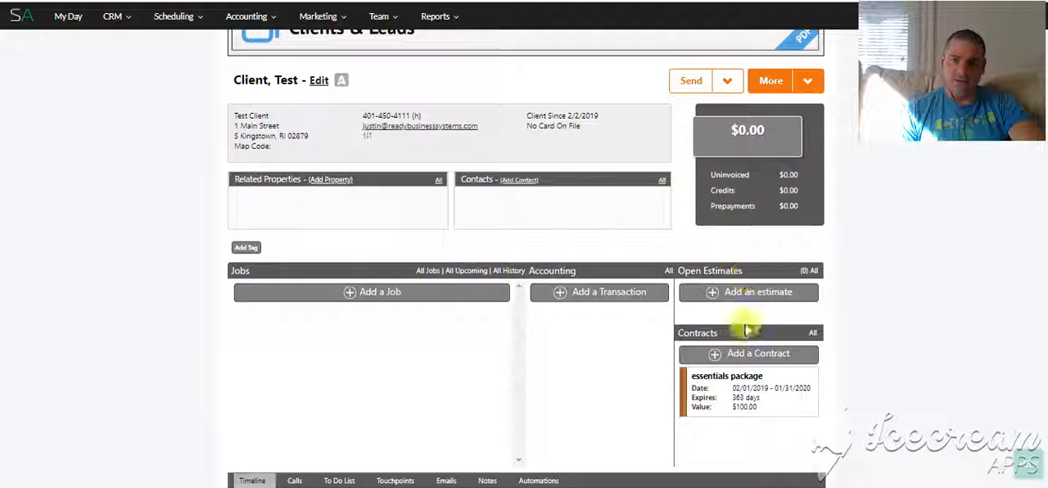
click(731, 352)
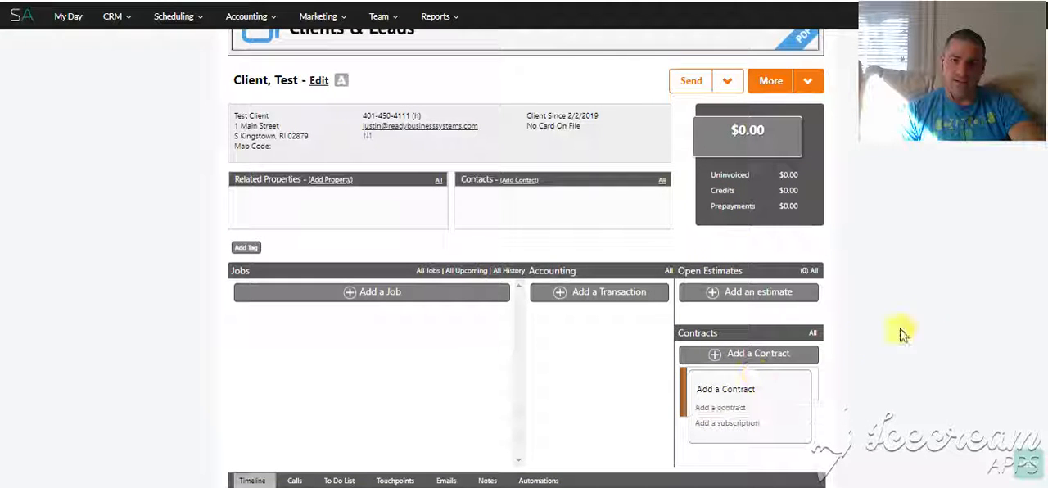
click(857, 358)
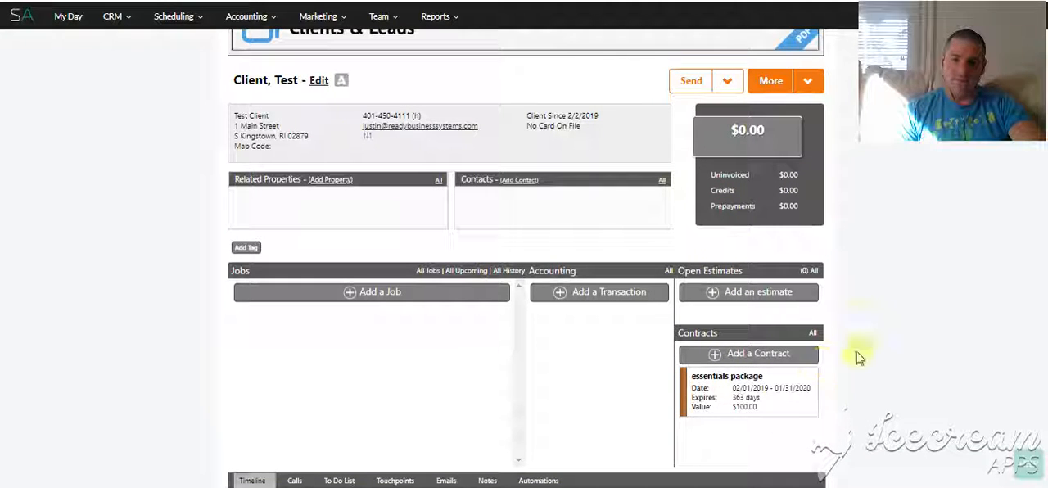
Step: Open the essentials package contract and select its monthly invoice line item
click(725, 388)
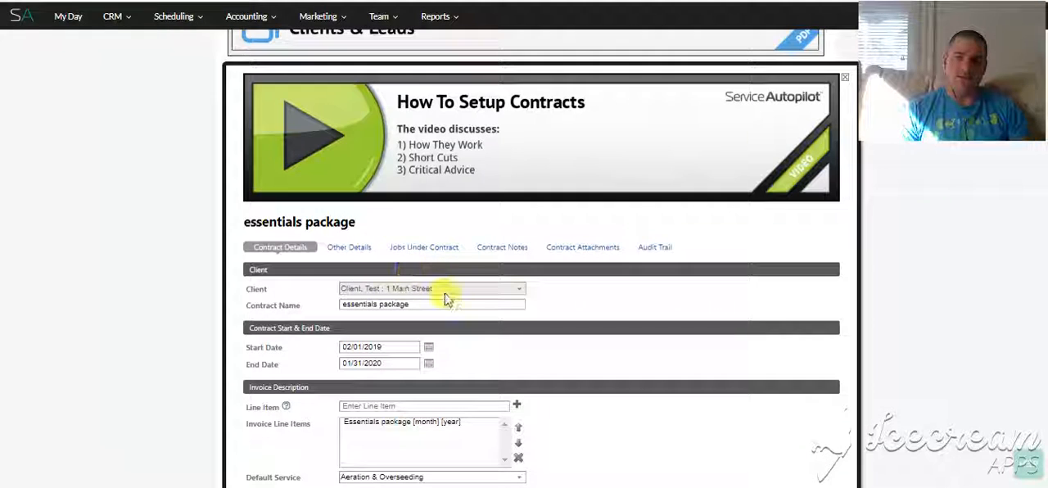
scroll(362, 226, down, 2)
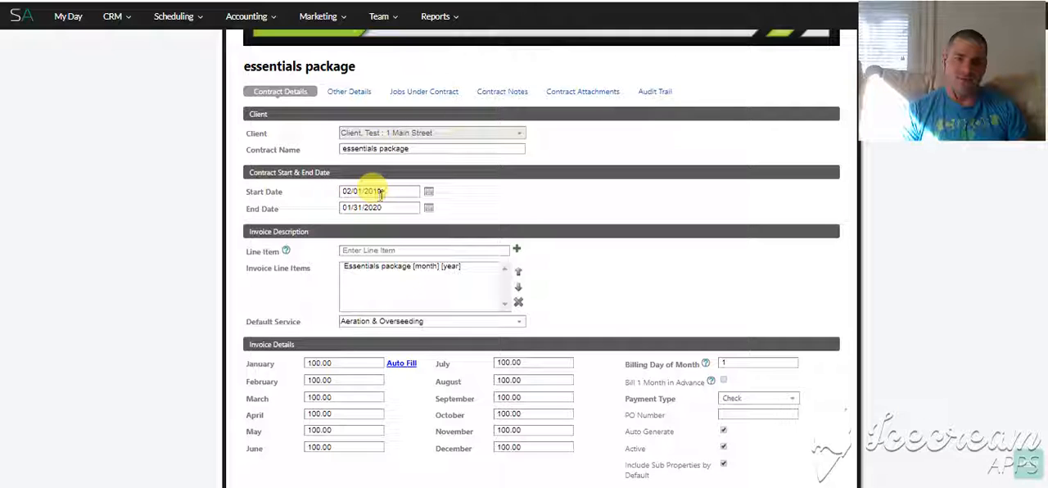
scroll(512, 233, down, 2)
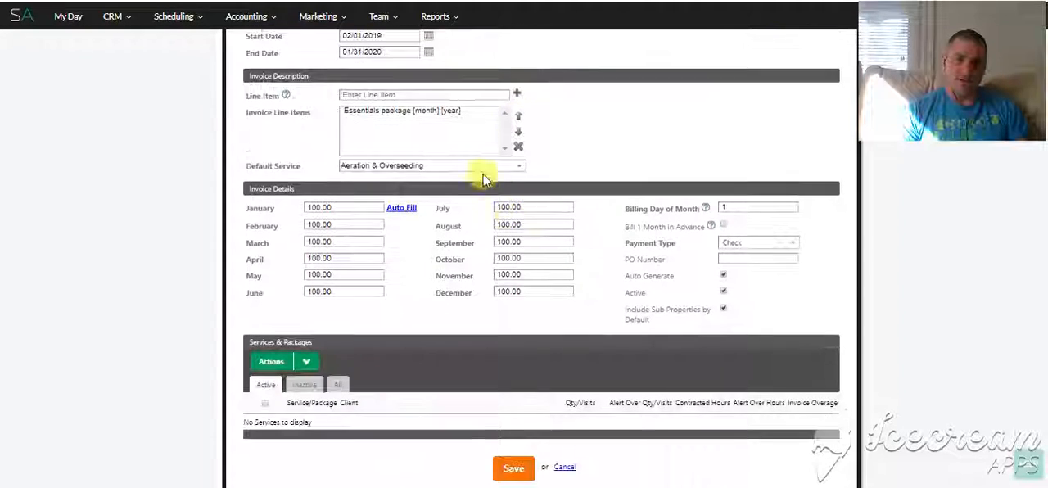
click(433, 112)
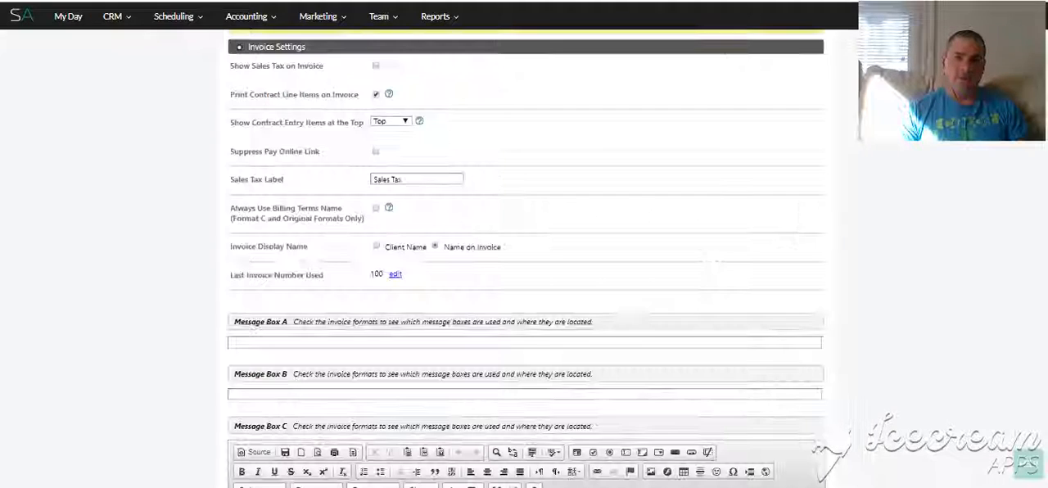
Step: Examine the invoice format settings, in particular the option to print contract line items on the invoice
scroll(491, 98, up, 2)
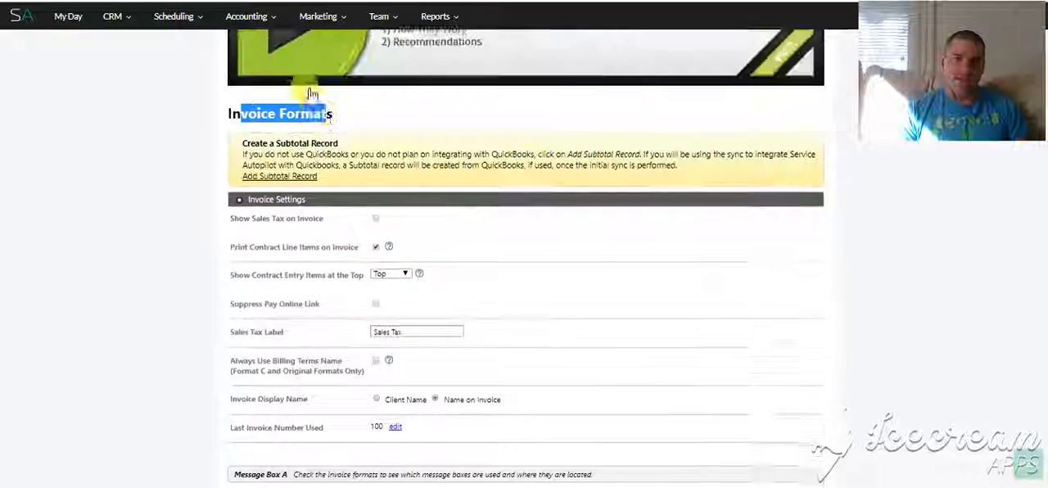
scroll(484, 157, down, 2)
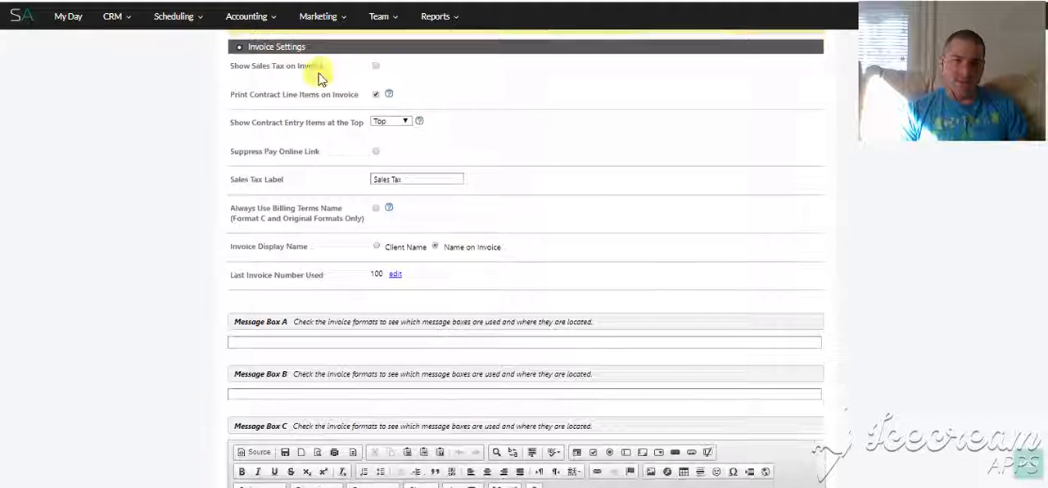
drag(246, 96, 362, 100)
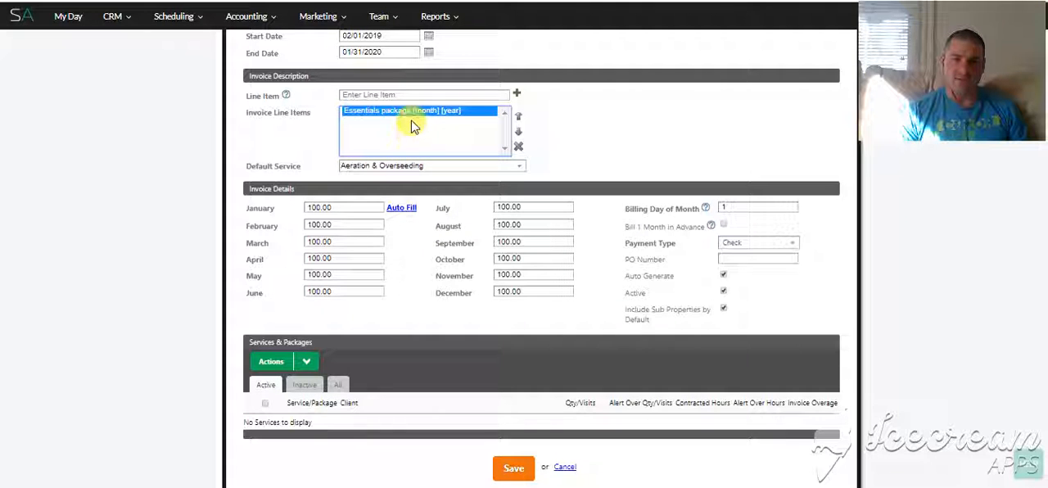
Step: Review the monthly amounts in the contract's invoice details and leave the contract
scroll(406, 123, down, 1)
double_click(352, 131)
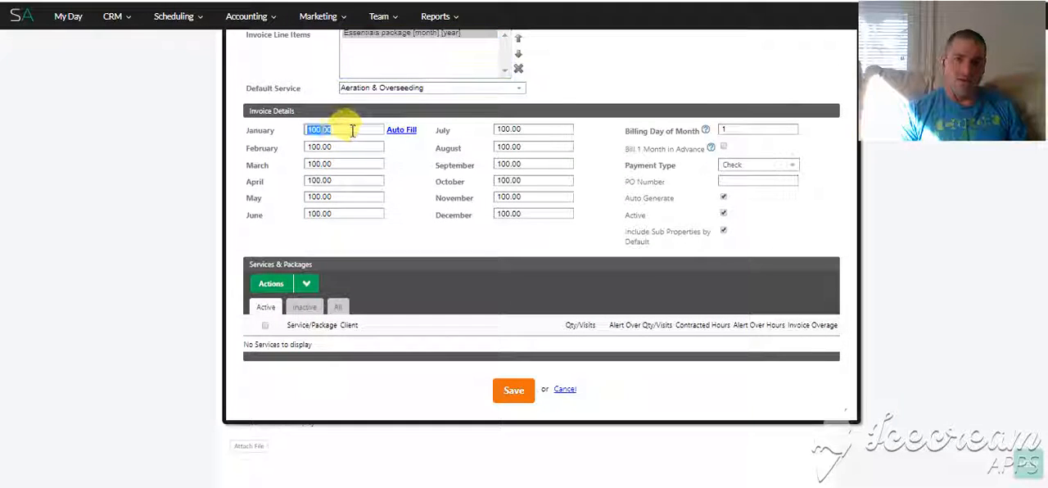
double_click(258, 110)
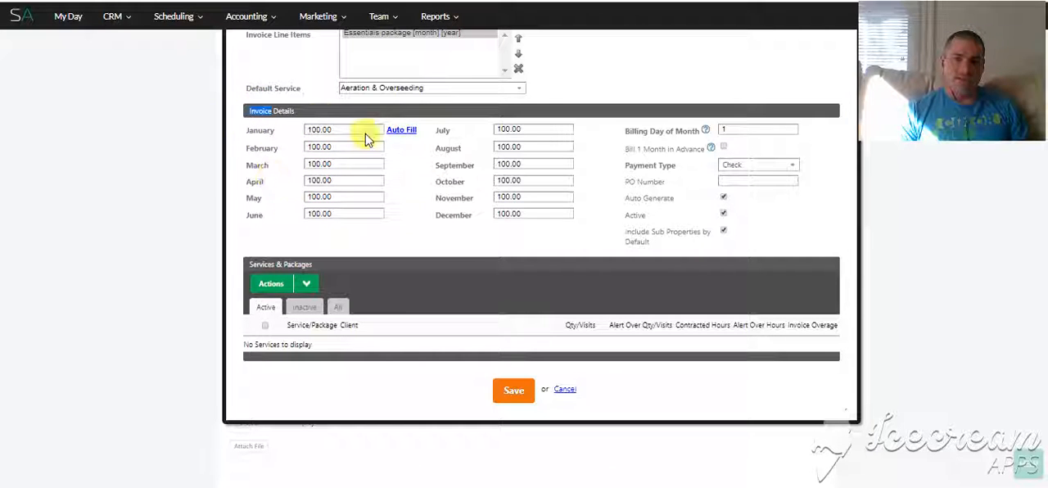
scroll(880, 174, up, 3)
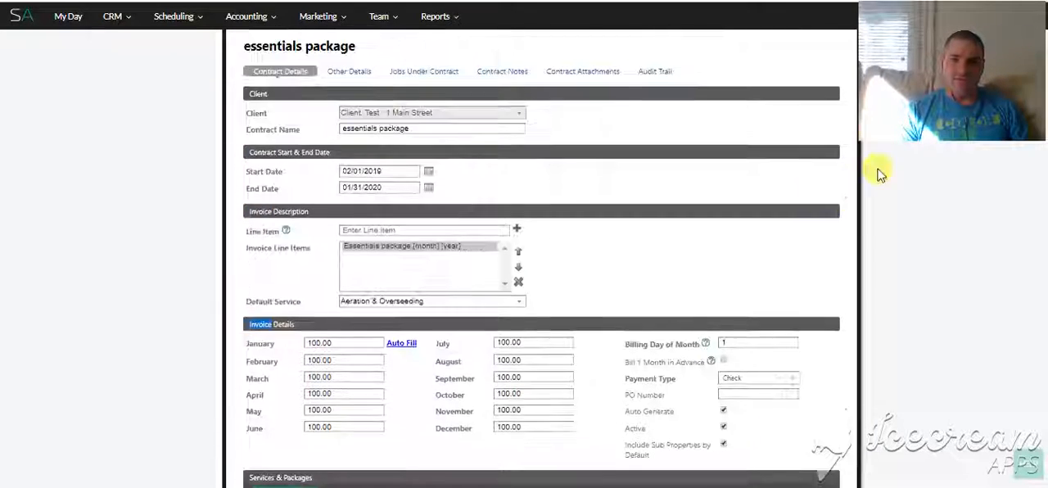
scroll(880, 175, up, 4)
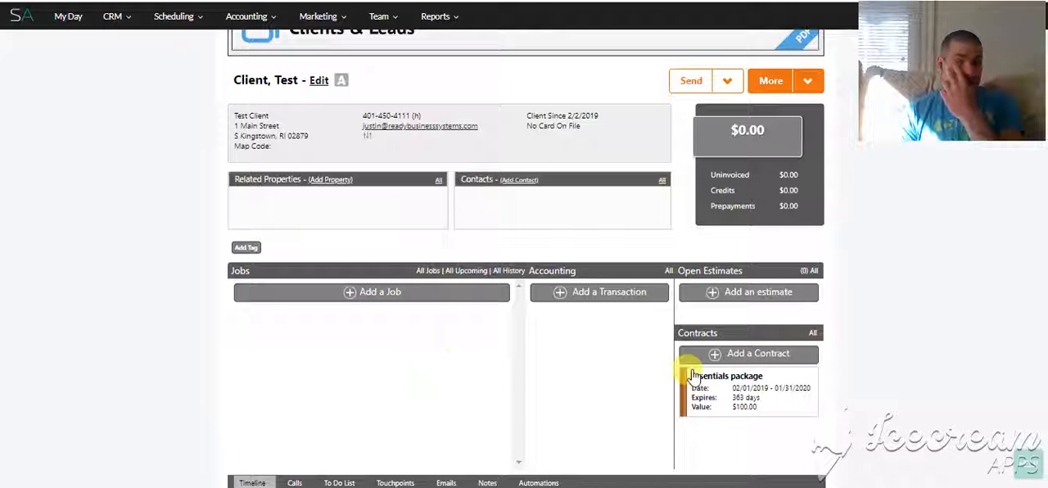
Step: Reopen the essentials package contract and examine its January amount and billing day of month
click(741, 396)
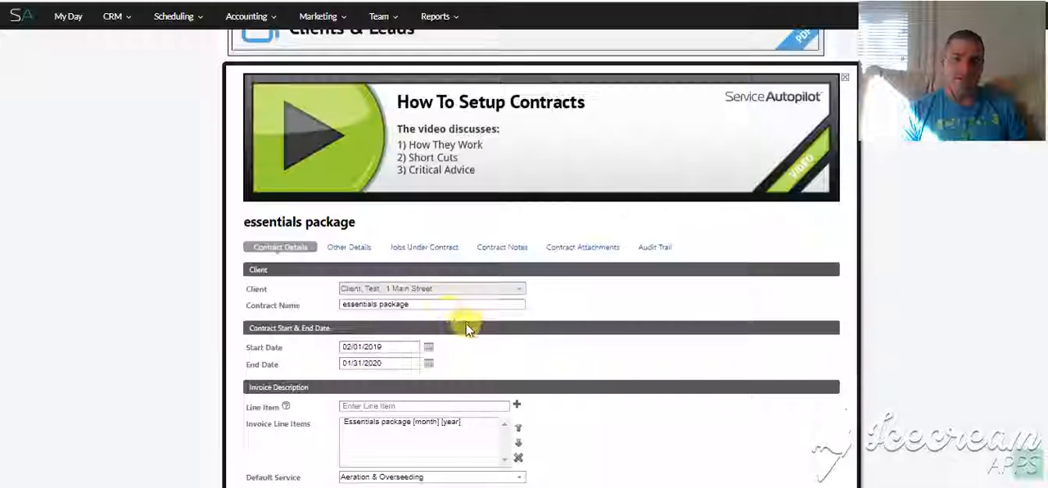
scroll(428, 355, down, 4)
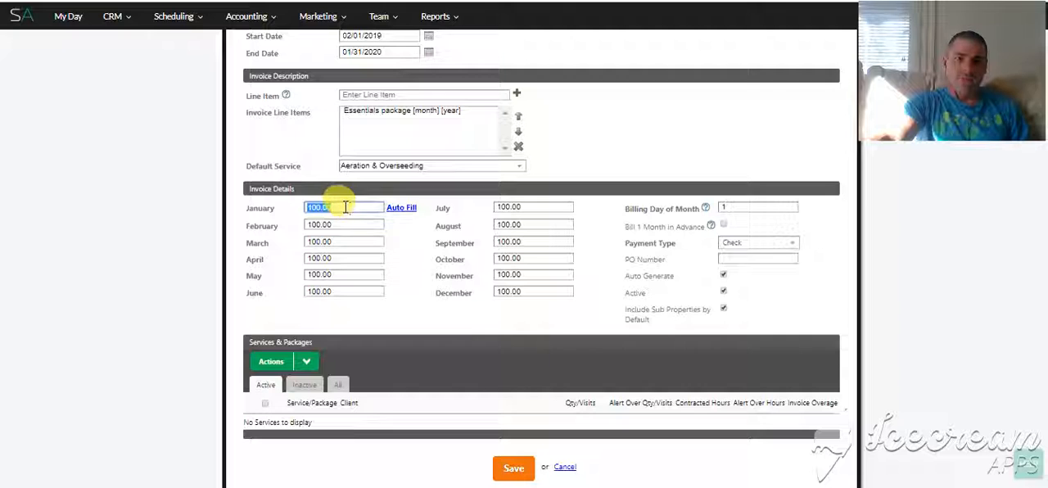
click(742, 207)
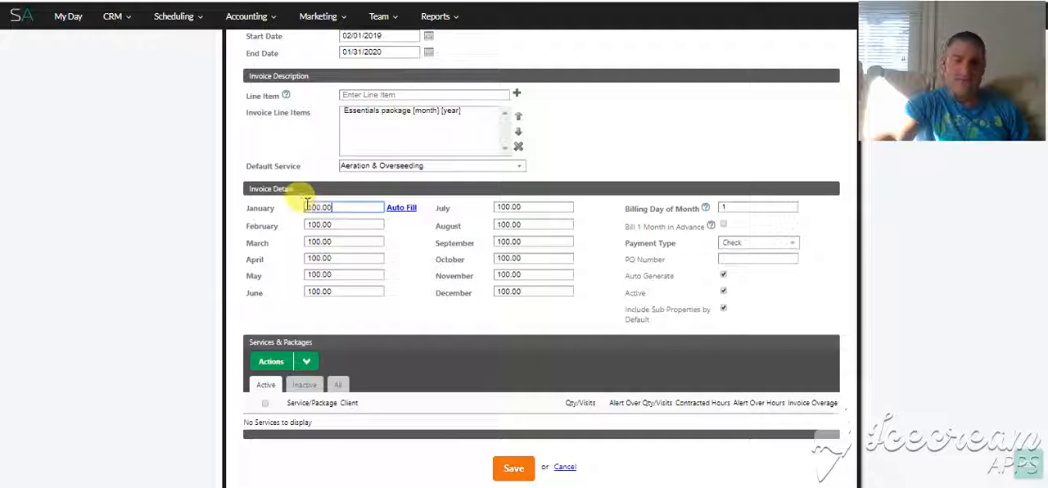
Step: Try adding a contract item under the contract's services with invoice overage set to Yes, If Qty/Visits Over
scroll(327, 270, down, 1)
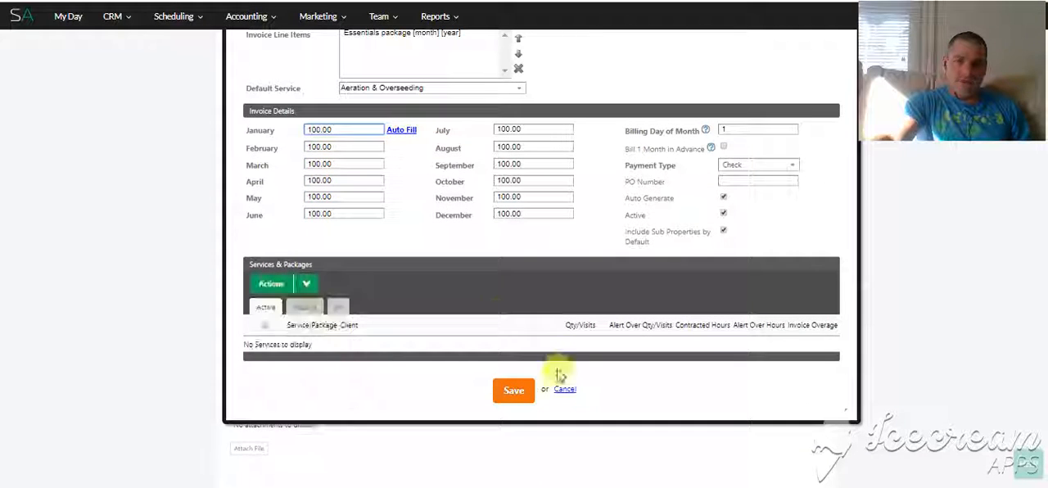
mouse_move(282, 288)
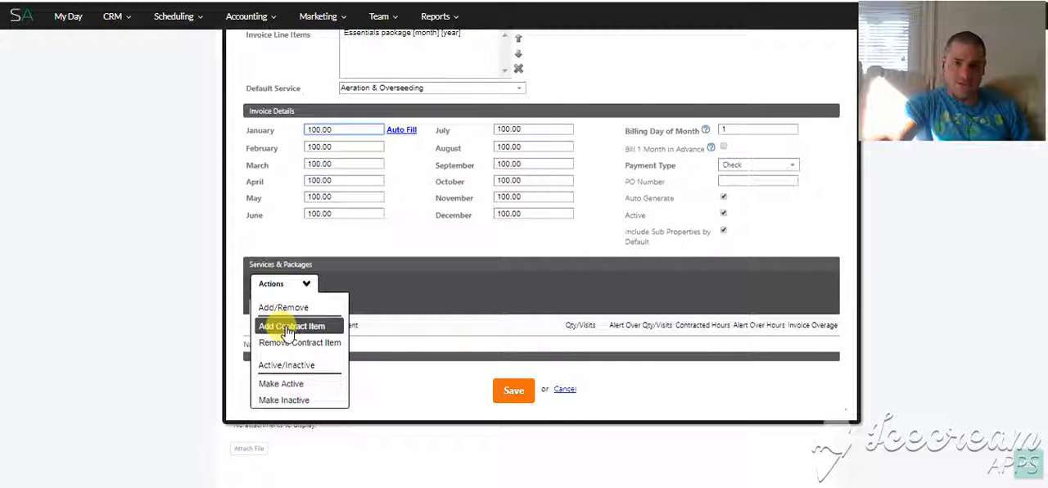
click(288, 326)
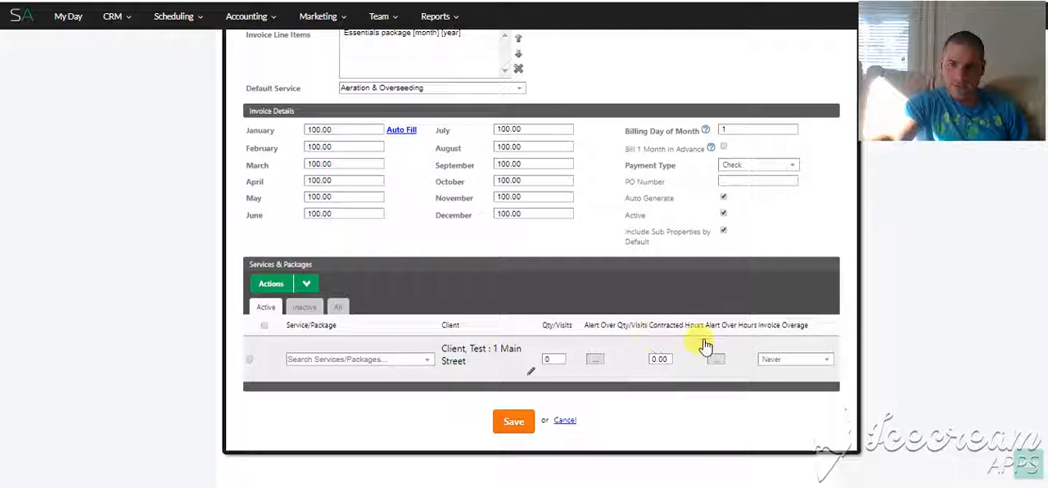
click(785, 359)
click(791, 385)
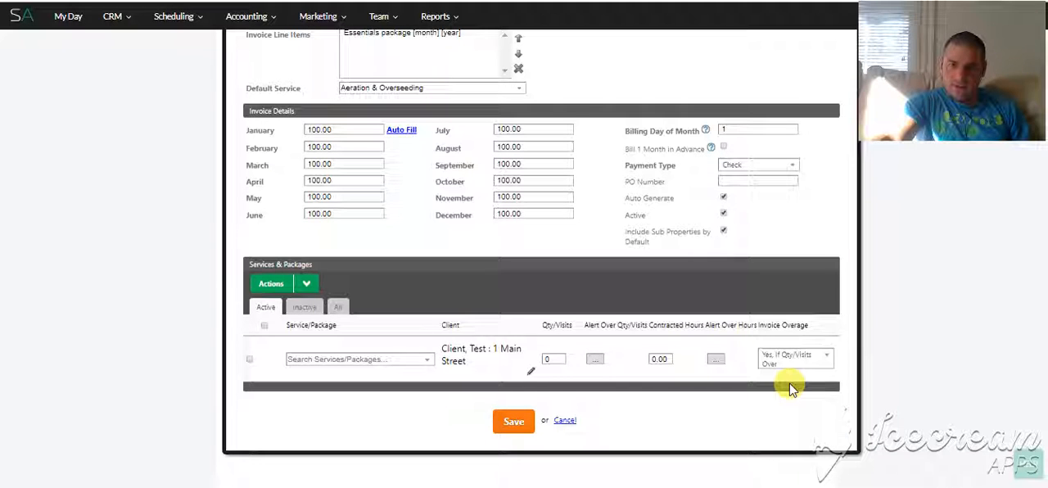
Step: Try the If Hours Over invoice overage option for the contract item and cancel the contract changes
click(793, 360)
click(790, 396)
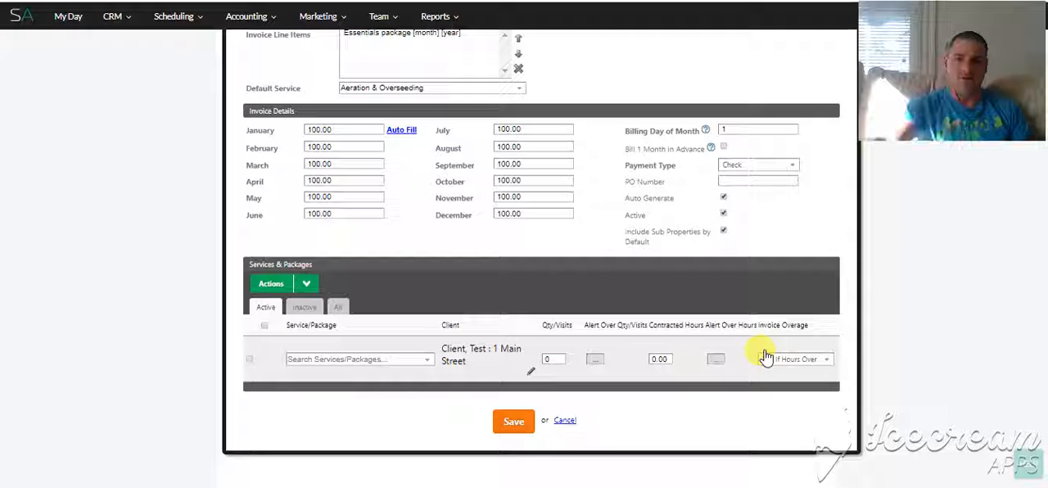
click(564, 421)
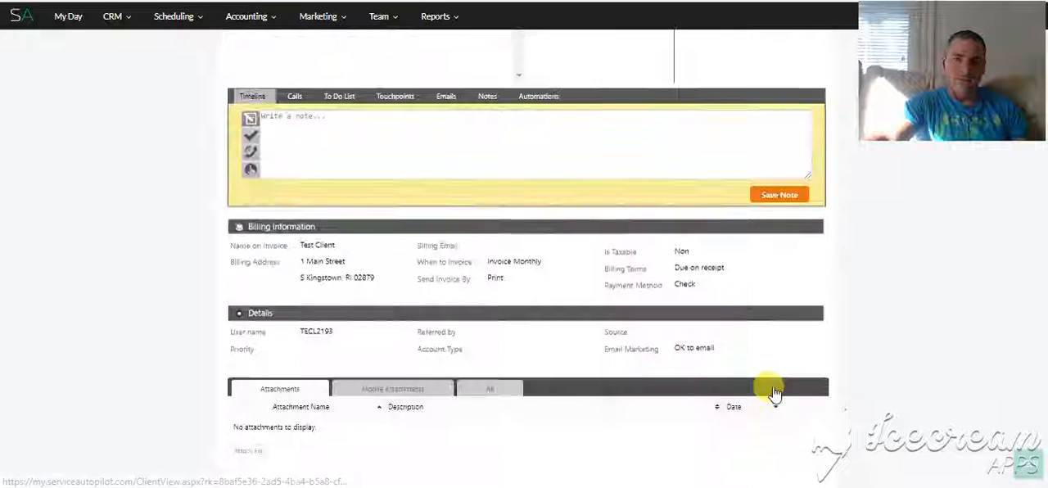
Step: Start a new recurring job for the test client and assign it to the essentials package contract
scroll(549, 343, up, 5)
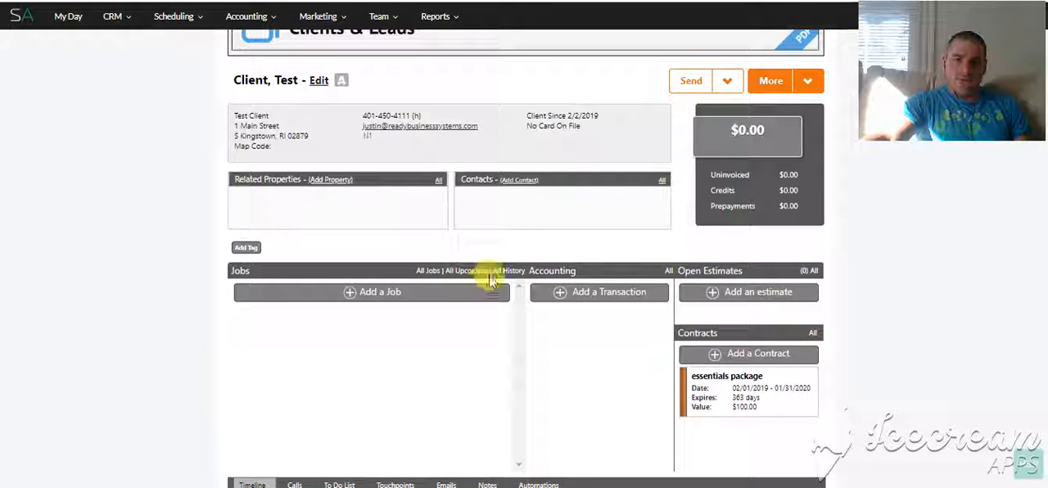
click(409, 291)
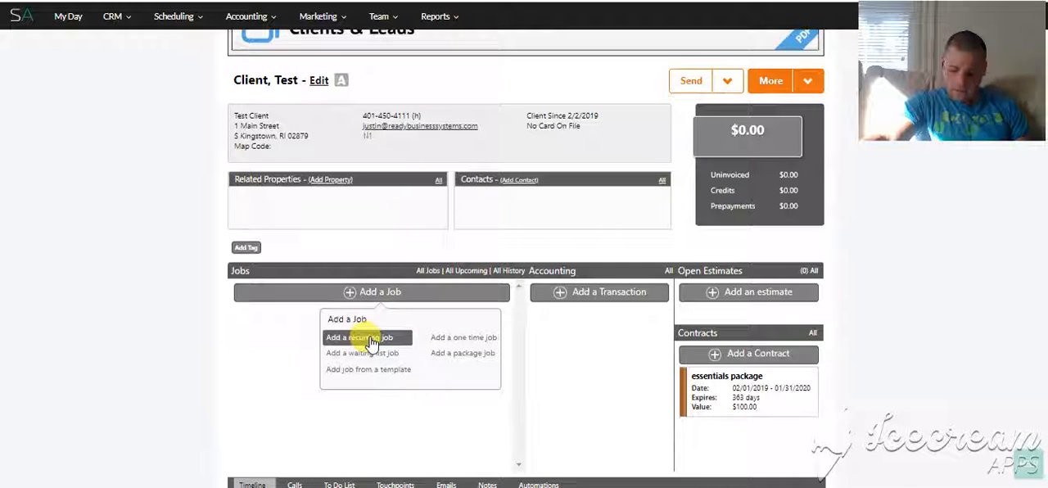
click(370, 338)
click(397, 153)
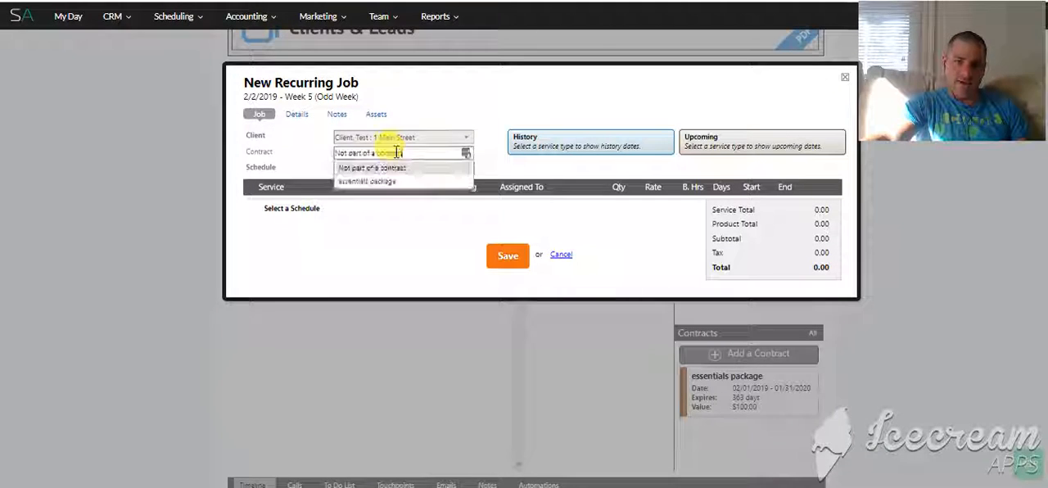
click(409, 181)
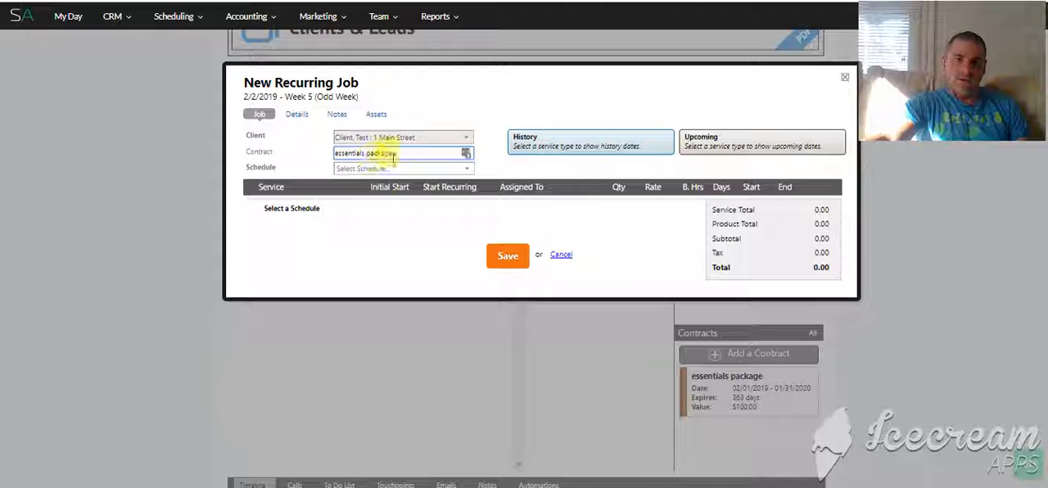
click(393, 153)
click(369, 181)
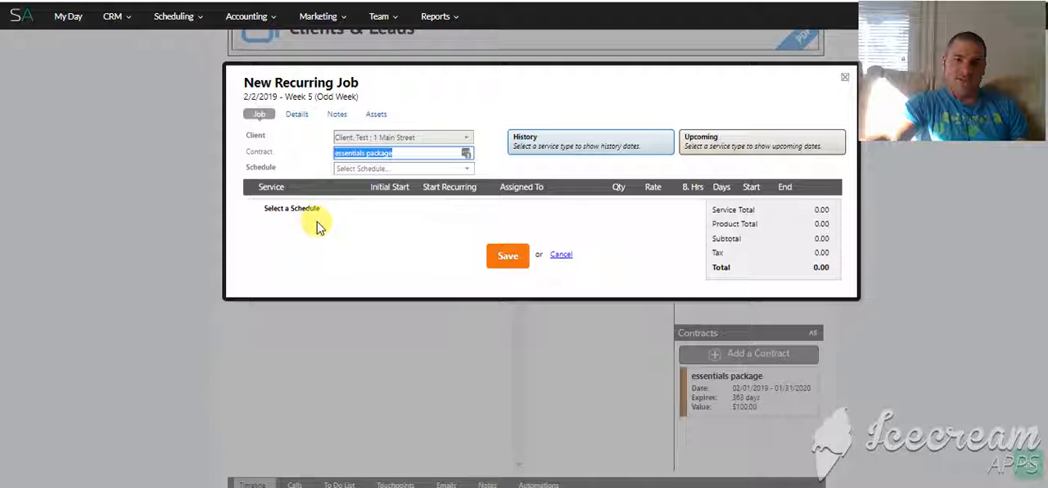
Step: Set the job's schedule to Bi-weekly - Friday- Even Weeks and choose Fall Clean Up as its service
click(350, 168)
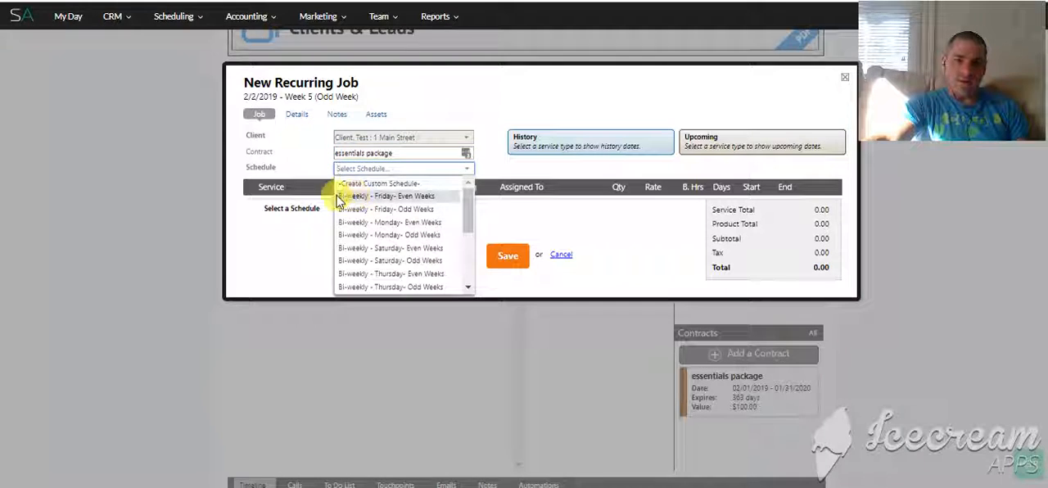
click(384, 196)
click(278, 204)
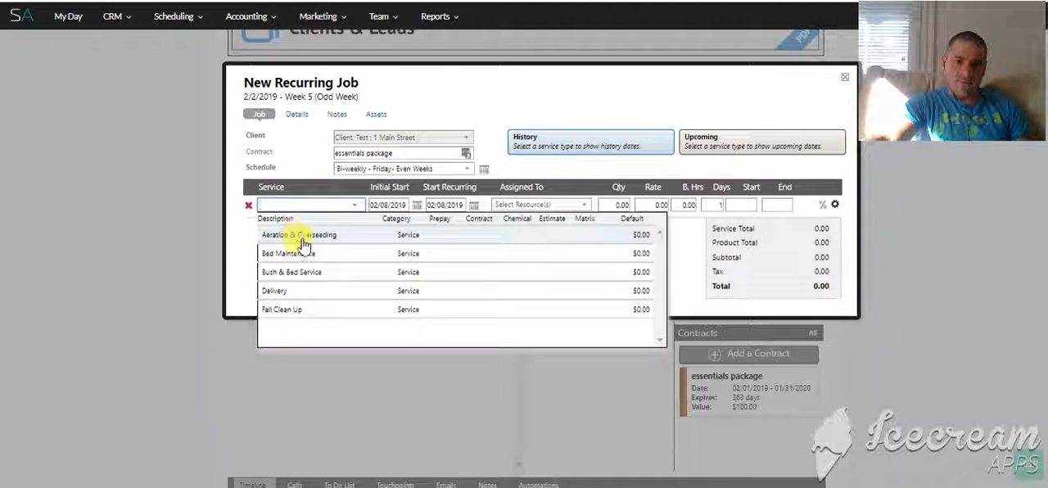
click(298, 310)
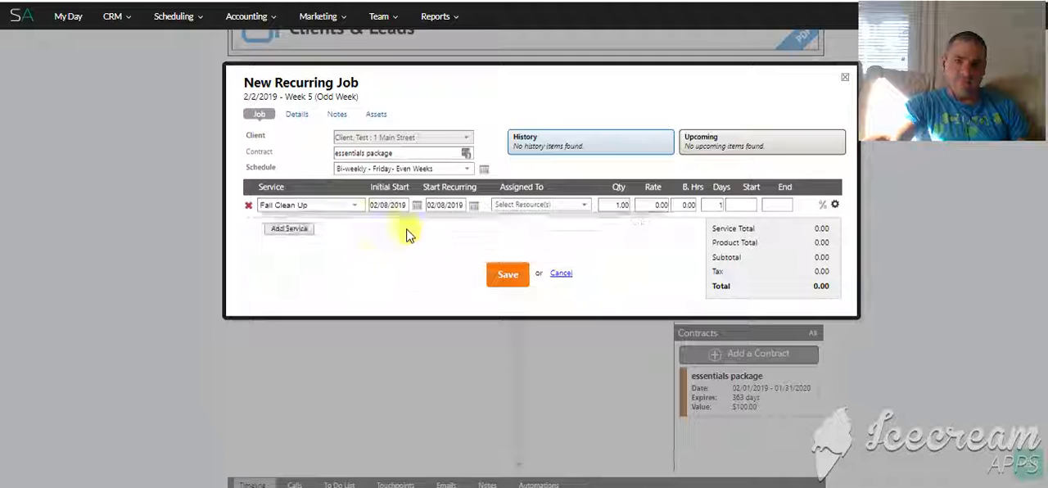
click(645, 205)
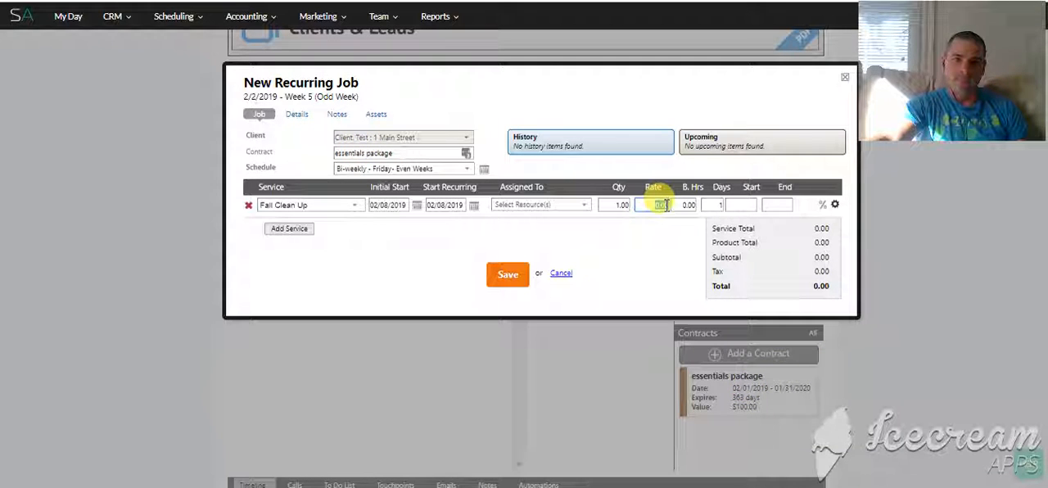
Step: Try setting the recurring job's contract to Not part of a contract and close the job without saving
click(409, 153)
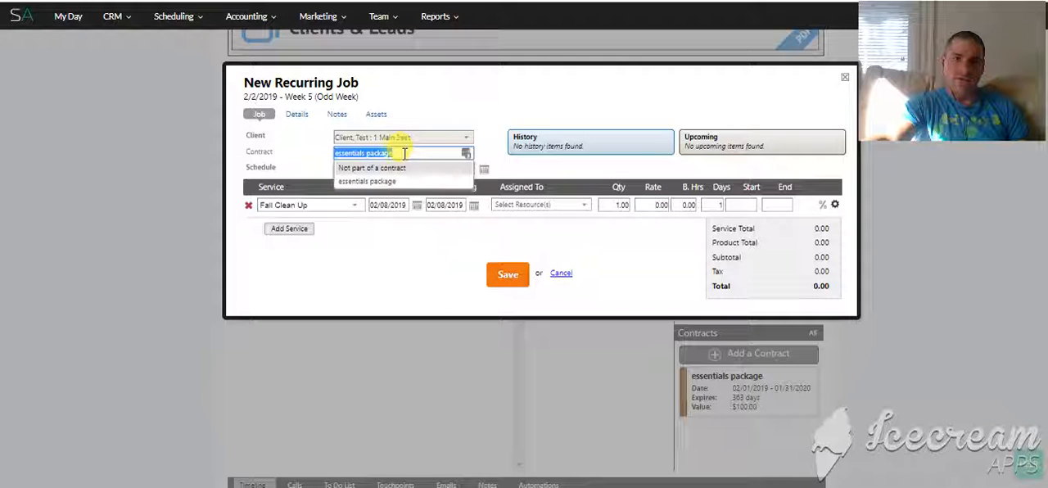
click(380, 169)
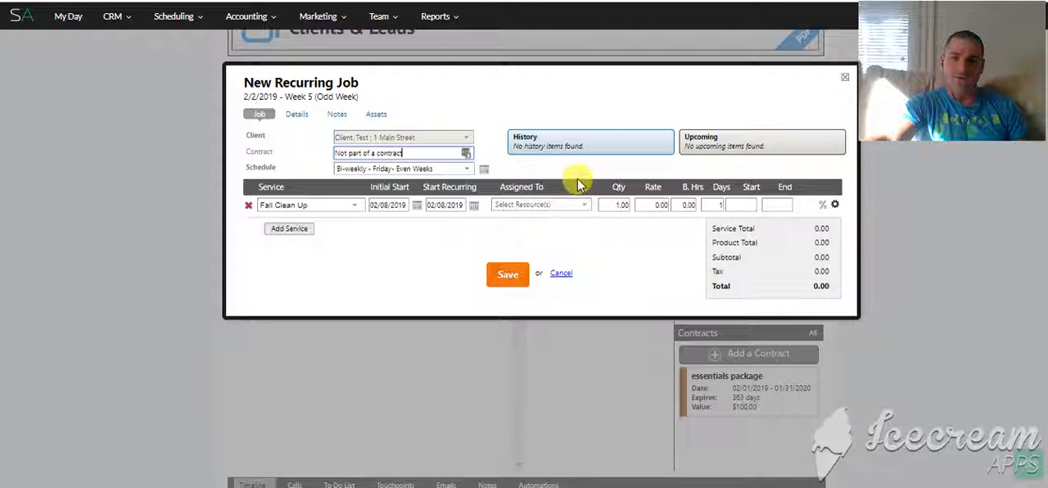
click(654, 206)
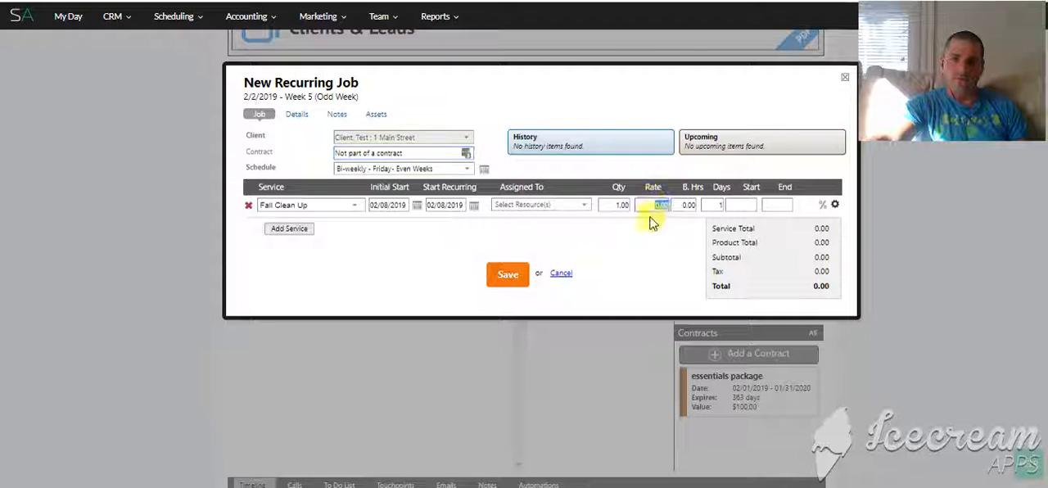
click(845, 80)
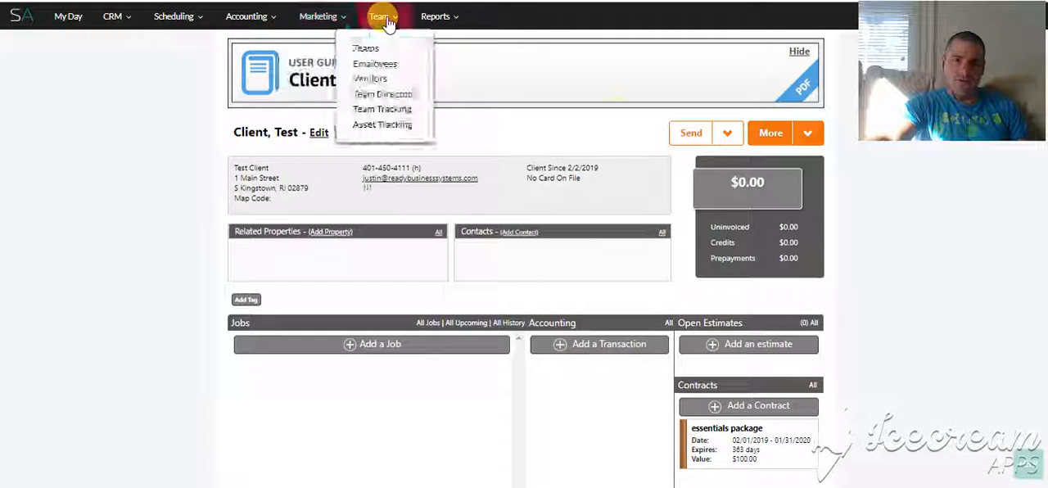
Step: In contract billing, set the invoice date to 02/01/2019 and select the test client's essentials package contract
click(260, 18)
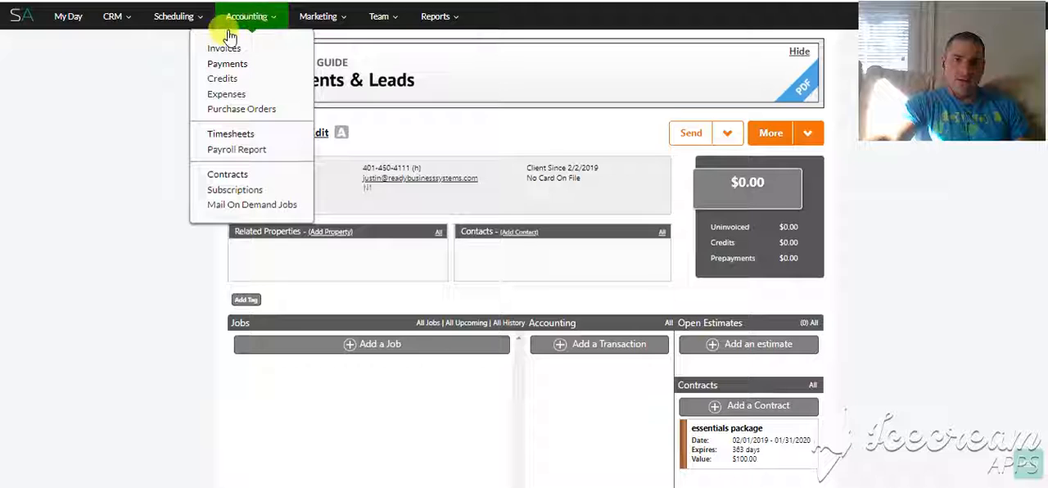
click(243, 176)
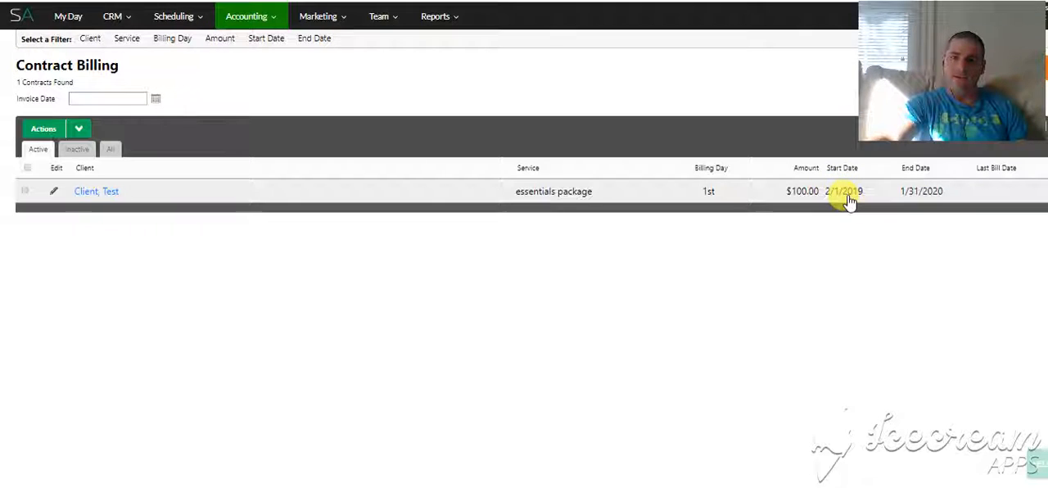
click(155, 99)
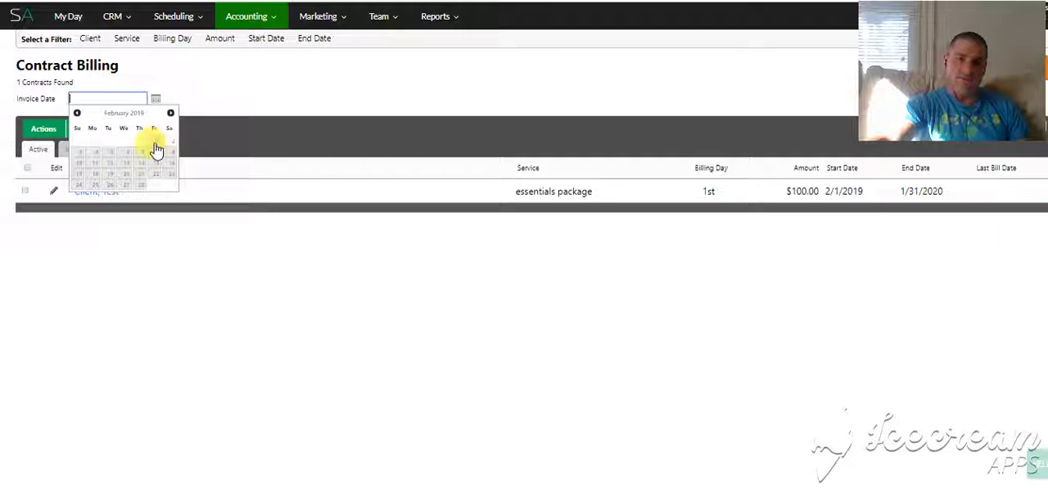
click(155, 149)
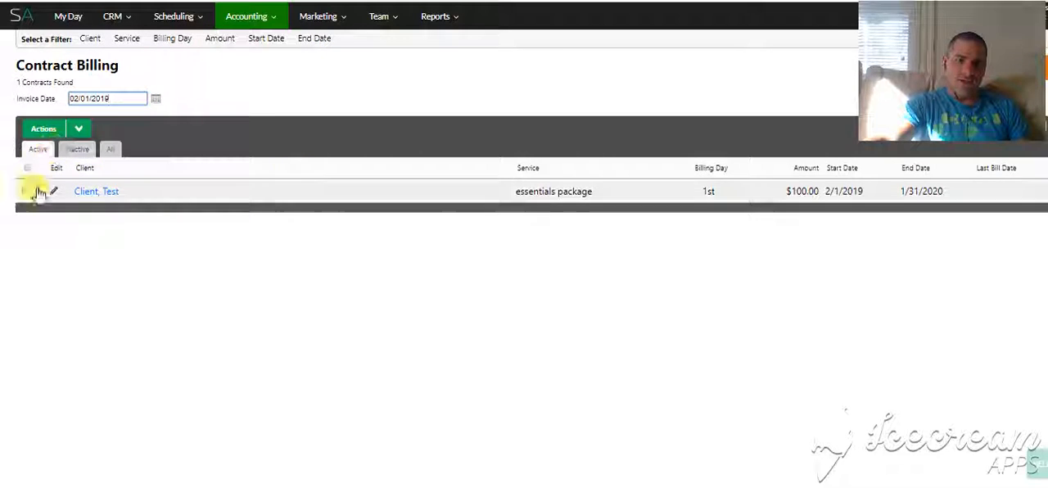
mouse_move(75, 131)
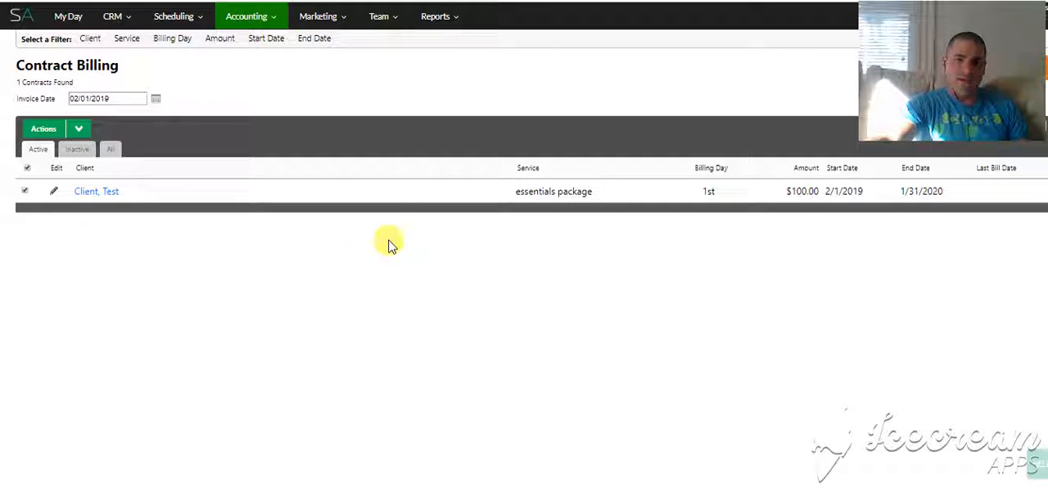
Step: Reopen the essentials package contract from the test client's record and review its monthly invoice amounts
click(299, 200)
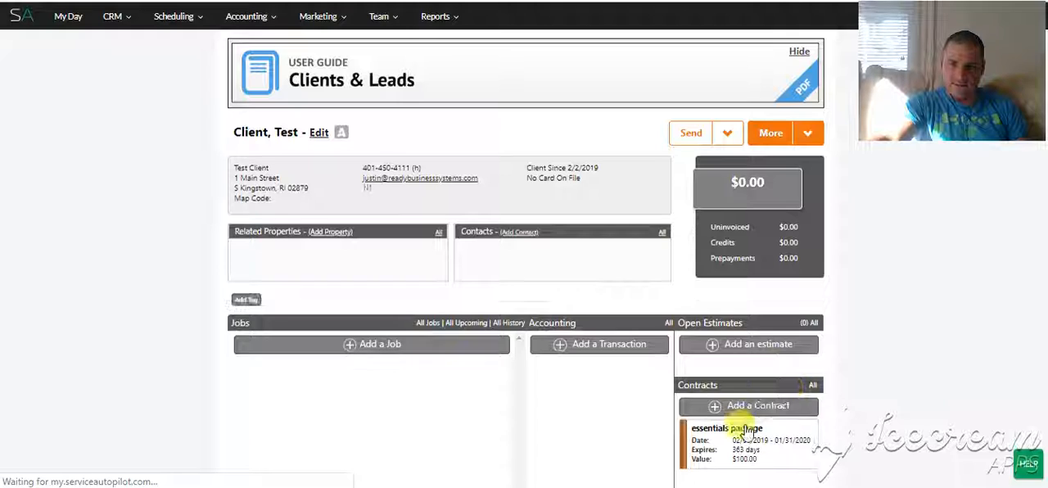
click(745, 434)
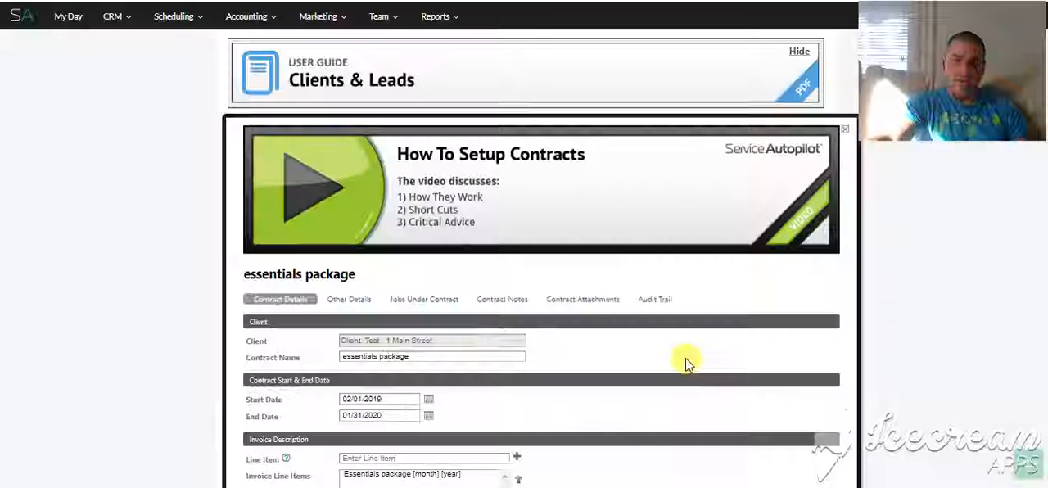
scroll(470, 386, down, 3)
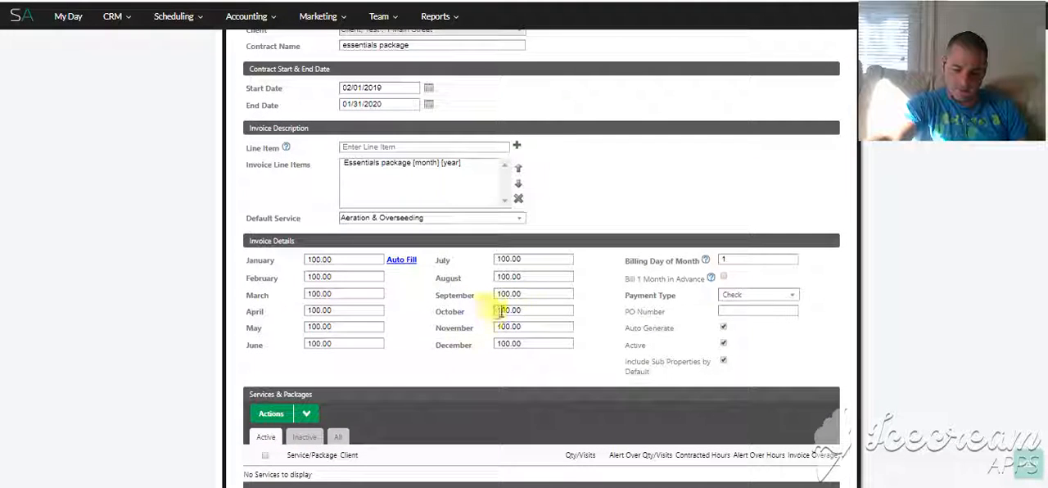
scroll(395, 187, down, 2)
scroll(433, 262, up, 1)
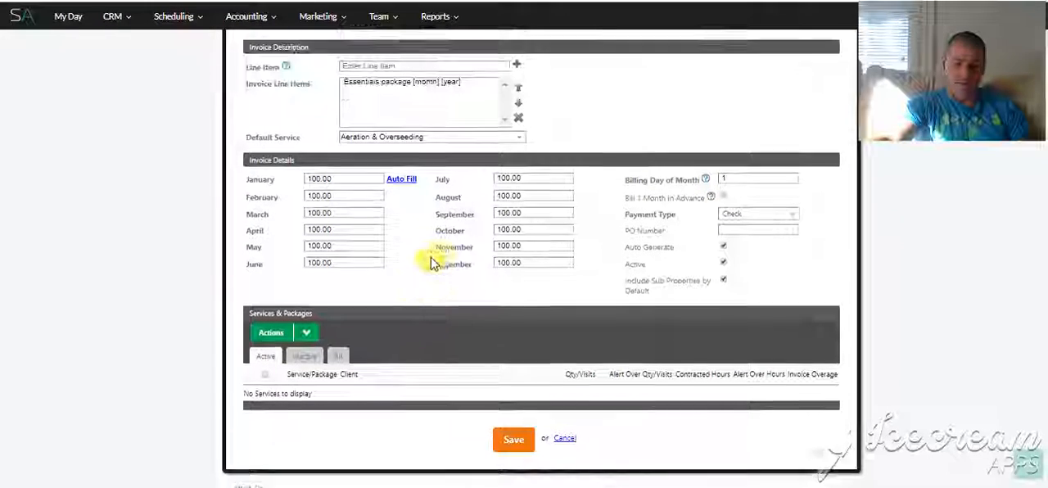
scroll(385, 274, up, 4)
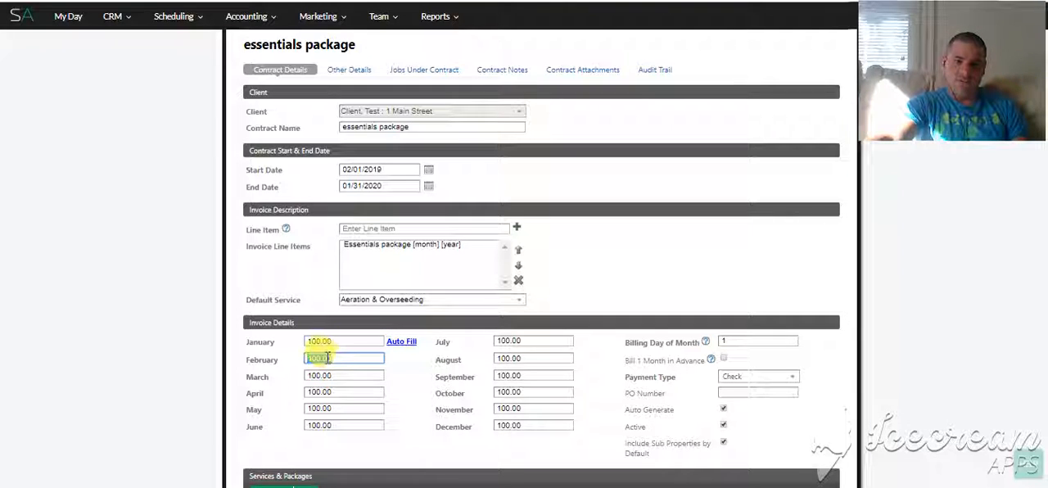
Step: Examine the contract's billing day of month, invoice line item and services and packages section
click(755, 340)
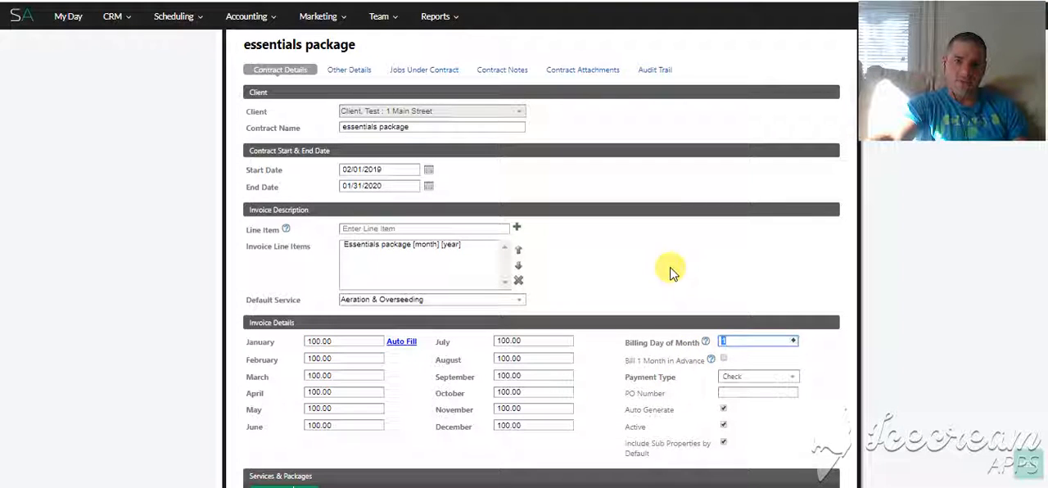
click(447, 250)
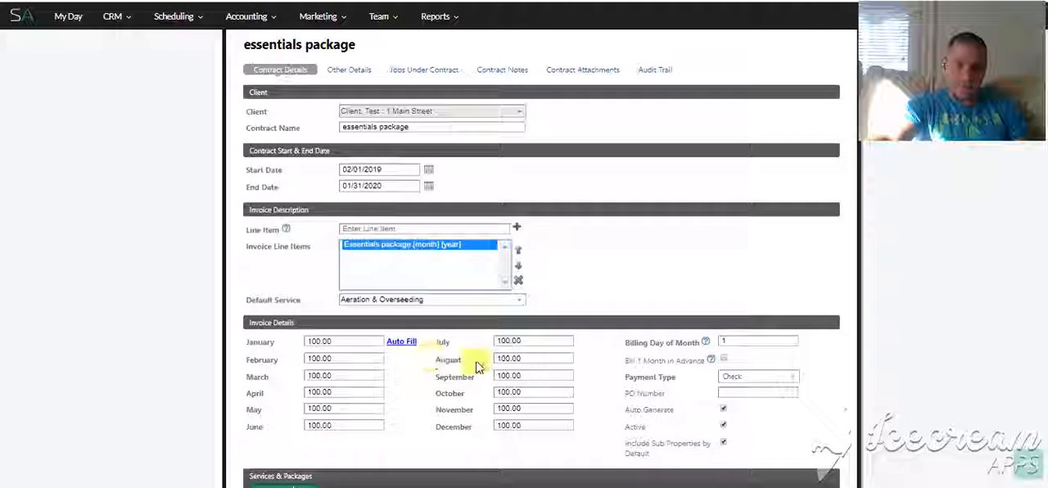
scroll(616, 403, down, 2)
scroll(616, 403, down, 3)
scroll(597, 402, up, 1)
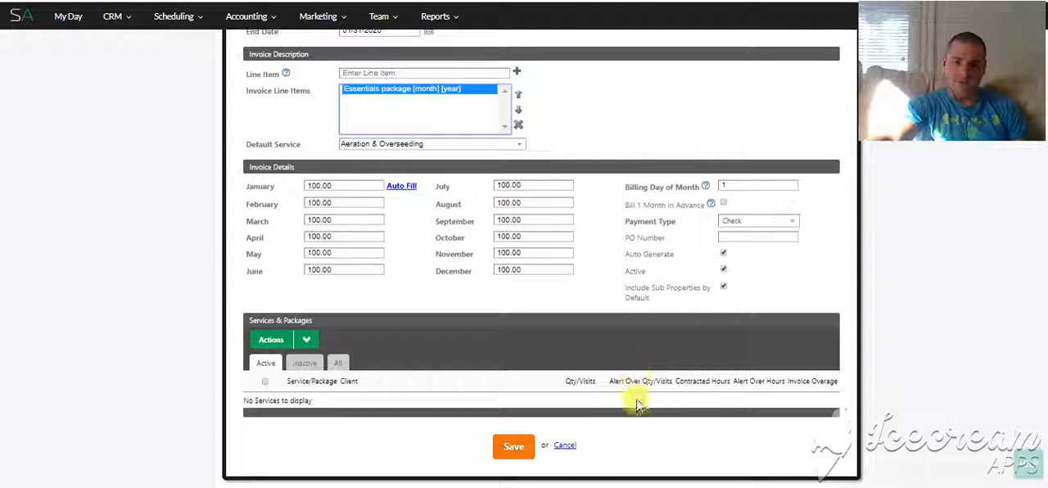
click(593, 487)
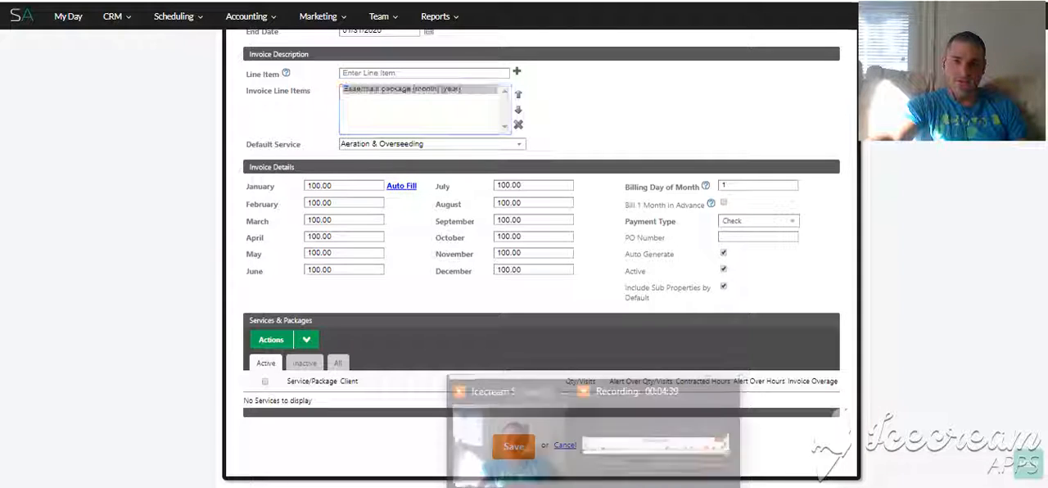
click(662, 416)
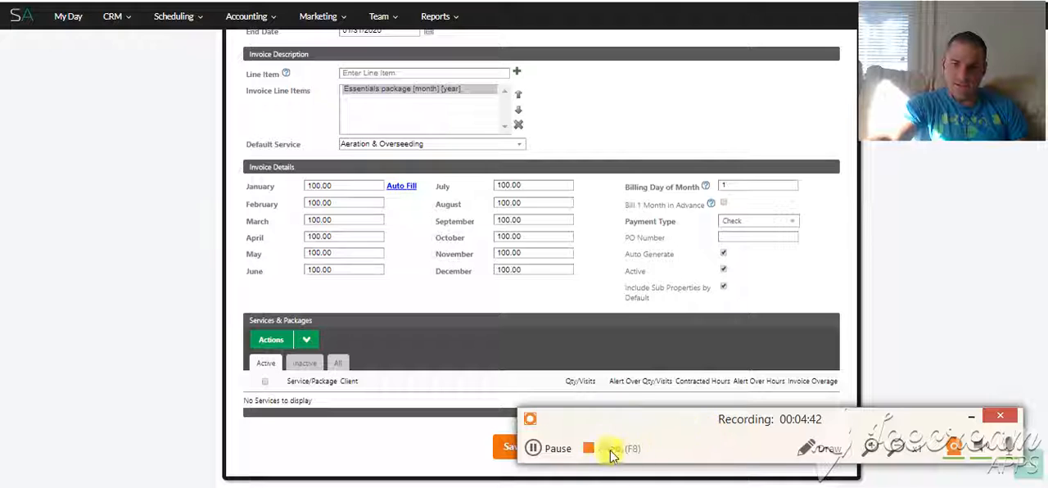